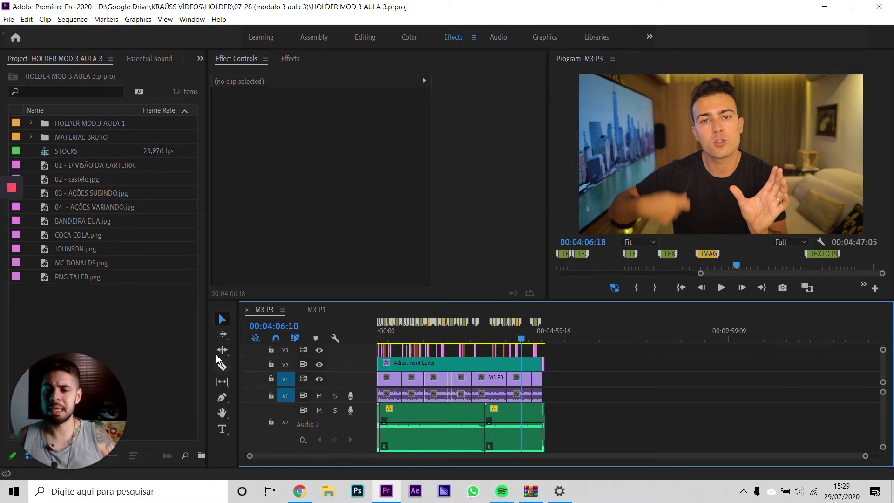
Step: Close the HOLDER MOD 3 AULA 3 project using File > Close All Projects
{"action": "left_click", "coordinate": [201, 349]}
{"action": "left_click", "coordinate": [27, 19]}
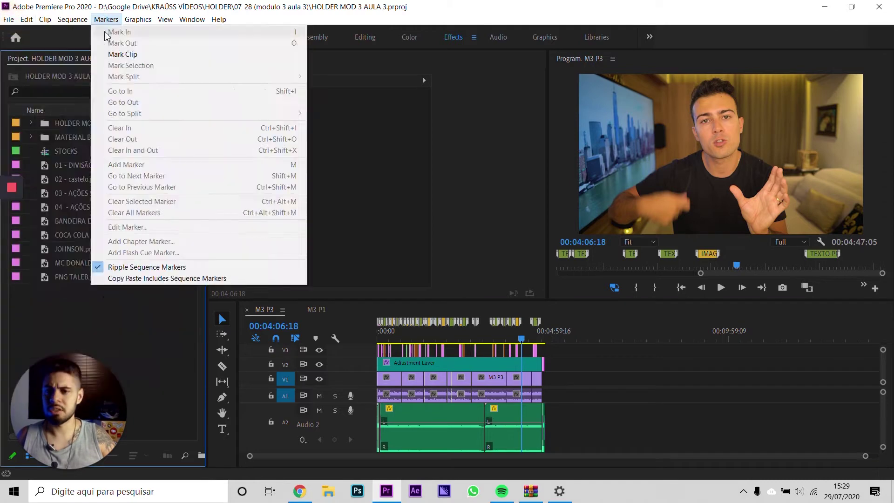
{"action": "left_click", "coordinate": [56, 124]}
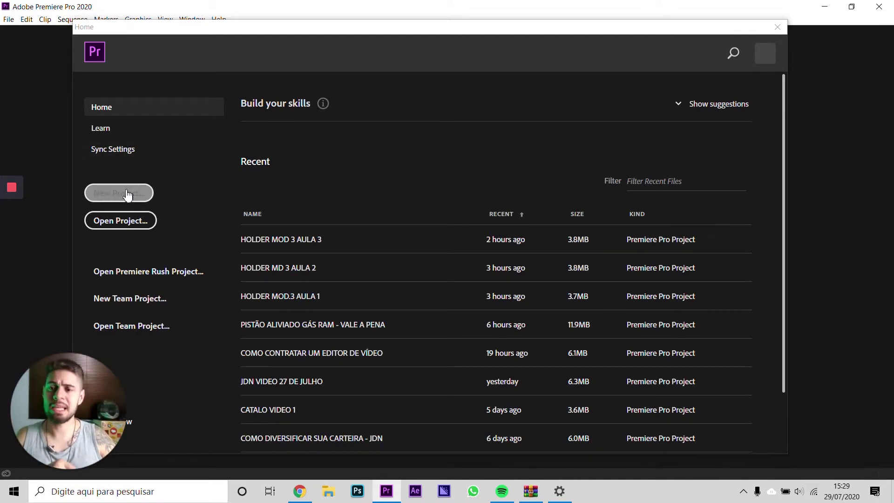
Step: Start a new project and name it WORKFLOW (AULA)
{"action": "left_click", "coordinate": [122, 193]}
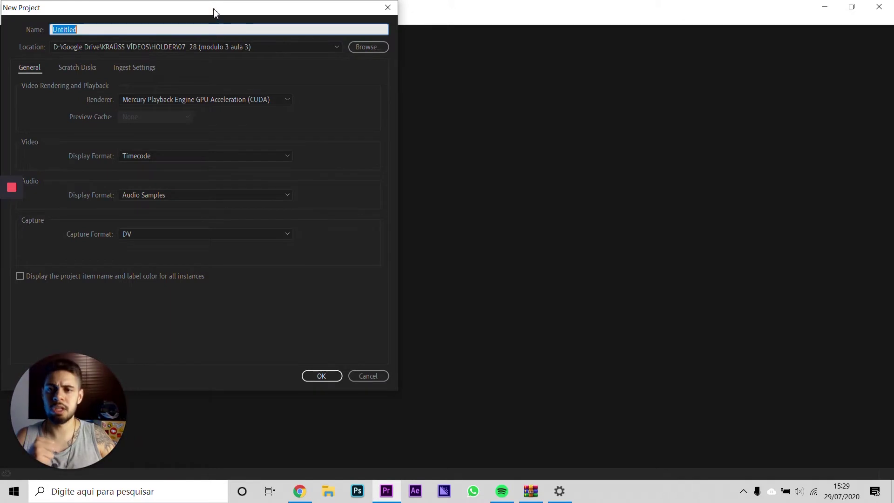
{"action": "left_click_drag", "start_coordinate": [213, 8], "coordinate": [466, 43]}
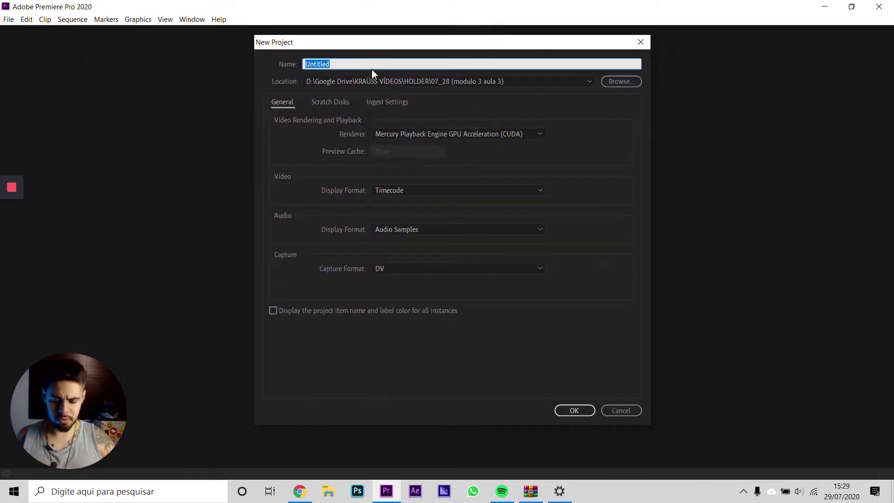
{"action": "key", "text": "Caps_Lock"}
{"action": "type", "text": "WORKFLOW"}
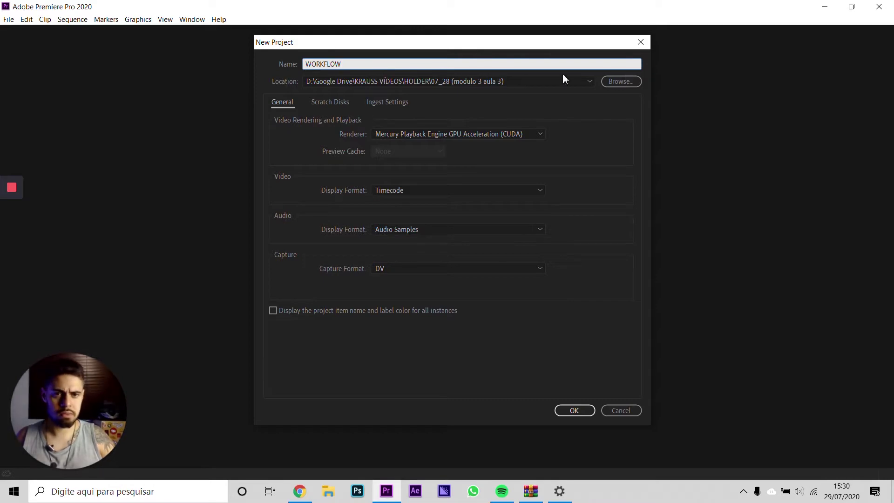
{"action": "type", "text": " (AULA"}
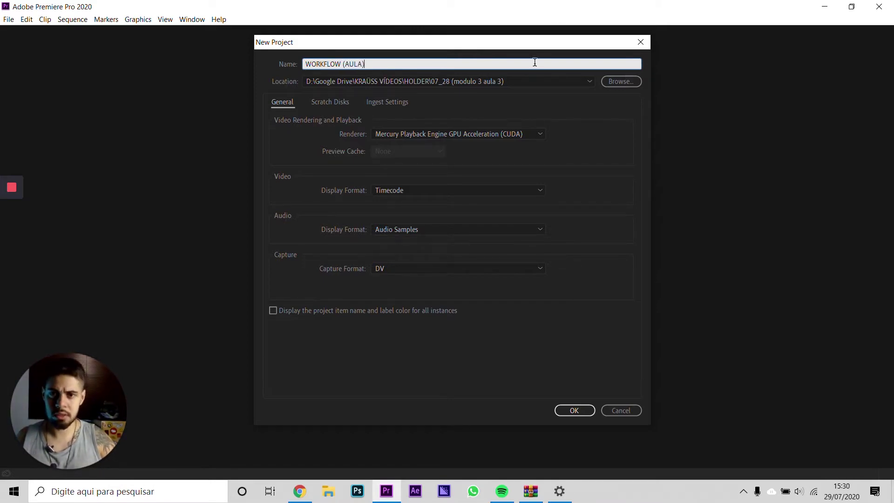
Step: Set the project location to Área de Trabalho and create the project
{"action": "left_click", "coordinate": [611, 83]}
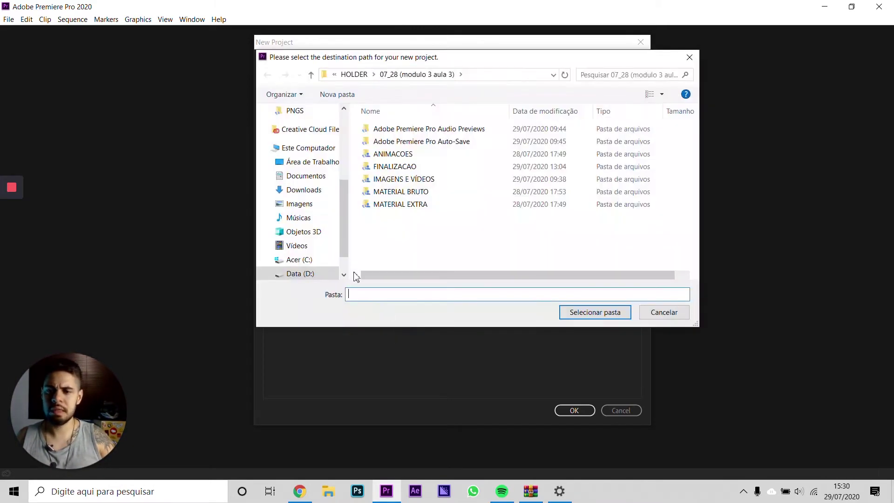
{"action": "scroll", "coordinate": [319, 194], "scroll_direction": "up", "scroll_amount": 4}
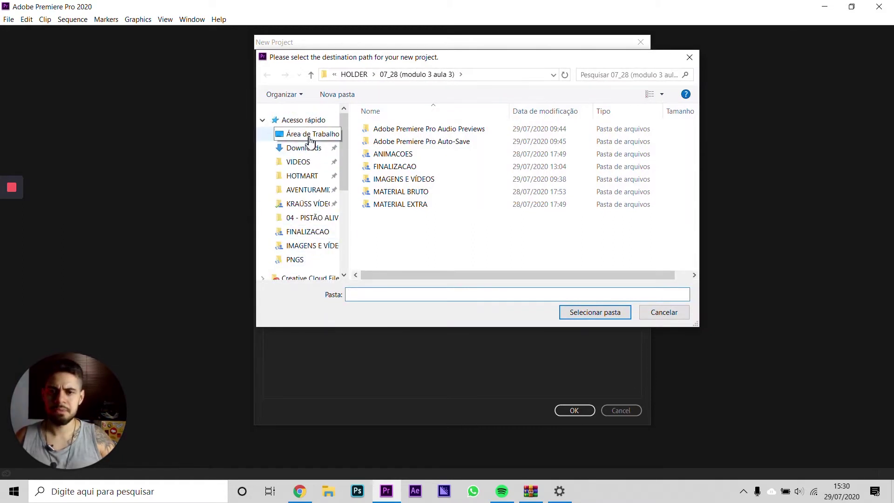
{"action": "left_click", "coordinate": [307, 134]}
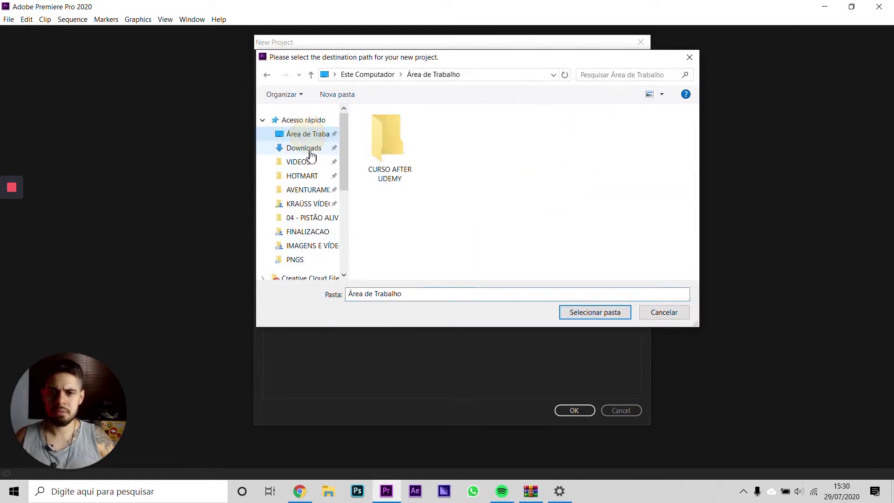
{"action": "left_click", "coordinate": [605, 311]}
{"action": "left_click", "coordinate": [574, 411]}
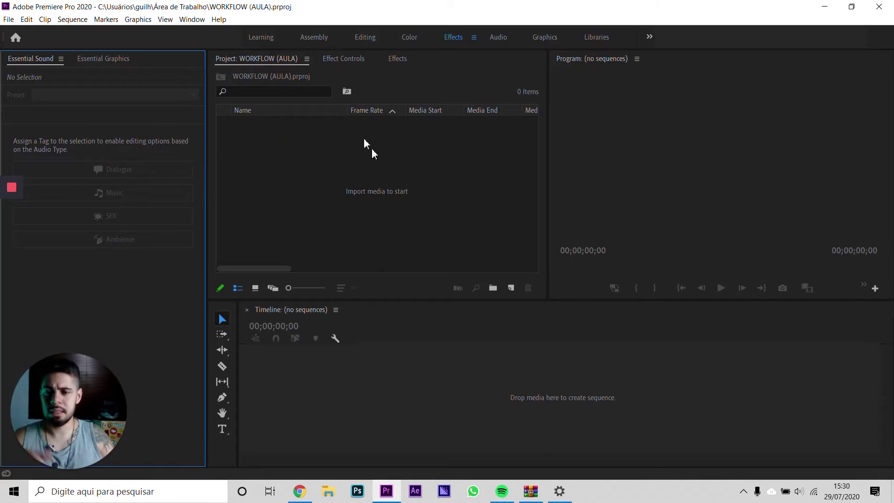
Step: Scroll through the Learning workspace's tutorials, then switch to the Assembly workspace
{"action": "left_click", "coordinate": [261, 38]}
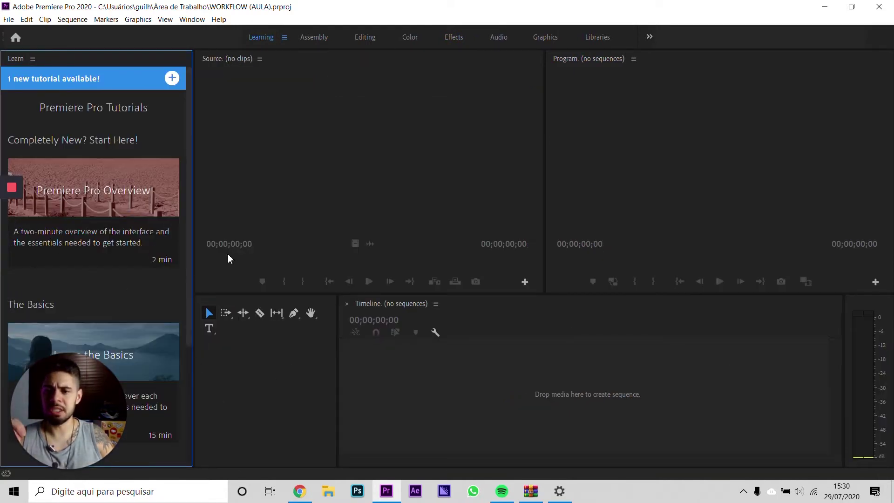
{"action": "scroll", "coordinate": [103, 231], "scroll_direction": "down", "scroll_amount": 3}
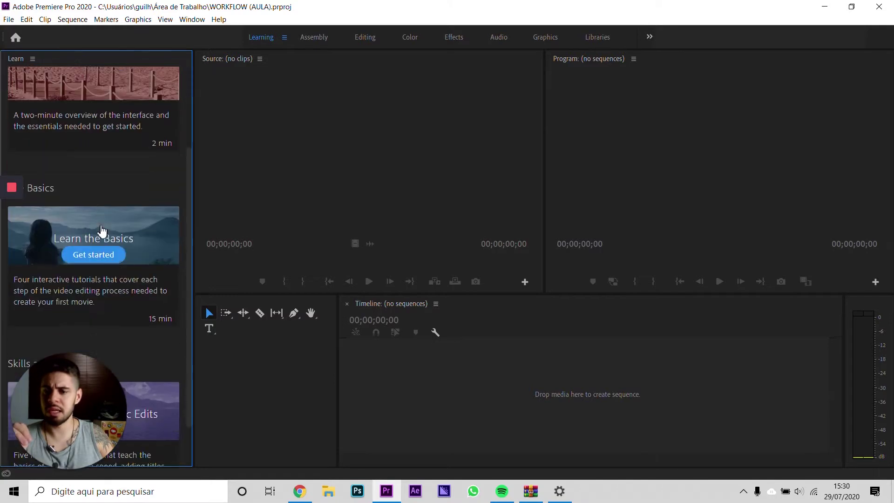
{"action": "scroll", "coordinate": [104, 260], "scroll_direction": "down", "scroll_amount": 2}
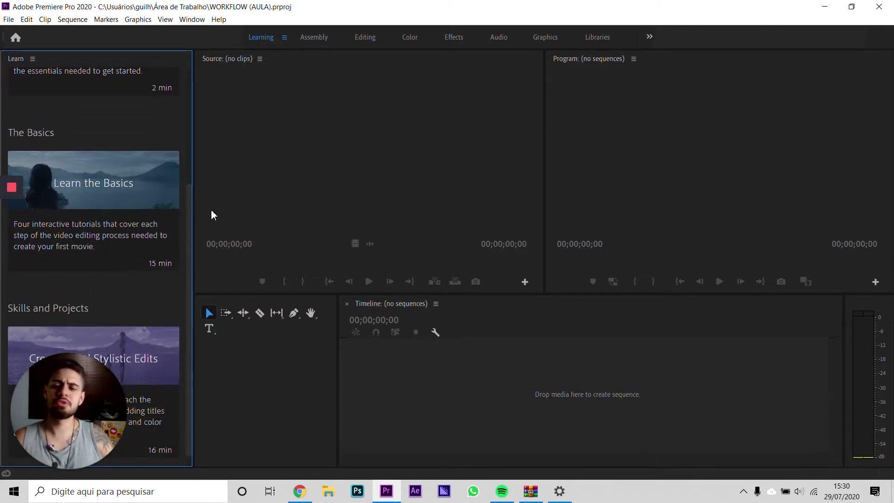
{"action": "scroll", "coordinate": [142, 237], "scroll_direction": "down", "scroll_amount": 1}
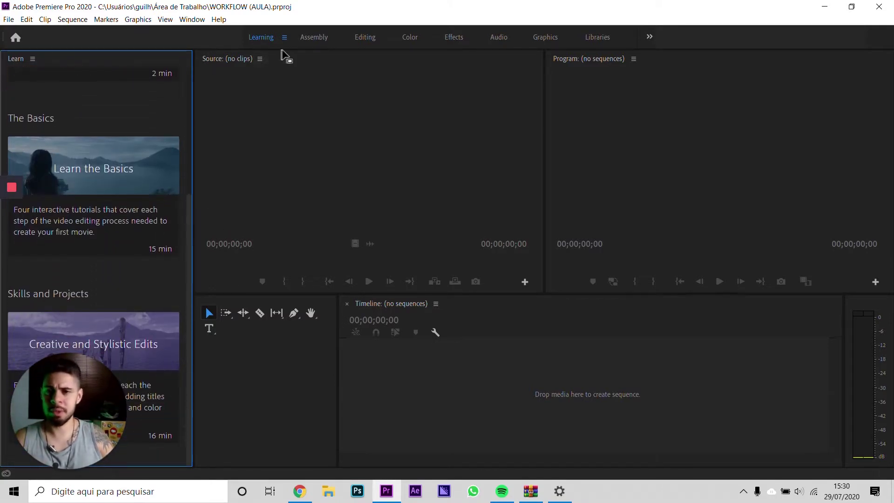
{"action": "left_click", "coordinate": [318, 41]}
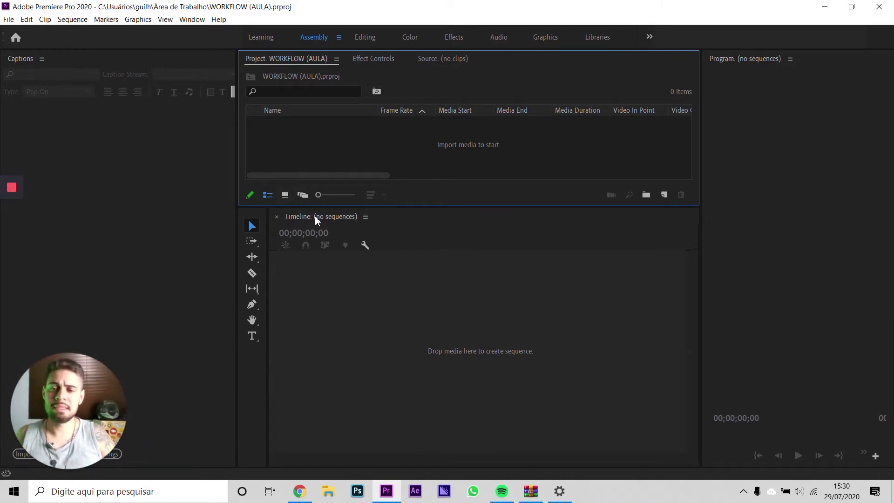
Step: Dock the Timeline panel as a narrow column on the left side of the Program monitor
{"action": "mouse_move", "coordinate": [315, 216]}
{"action": "left_mouse_down"}
{"action": "mouse_move", "coordinate": [378, 208]}
{"action": "mouse_move", "coordinate": [333, 243]}
{"action": "mouse_move", "coordinate": [332, 215]}
{"action": "mouse_move", "coordinate": [720, 98]}
{"action": "mouse_move", "coordinate": [189, 57]}
{"action": "mouse_move", "coordinate": [238, 178]}
{"action": "left_mouse_up"}
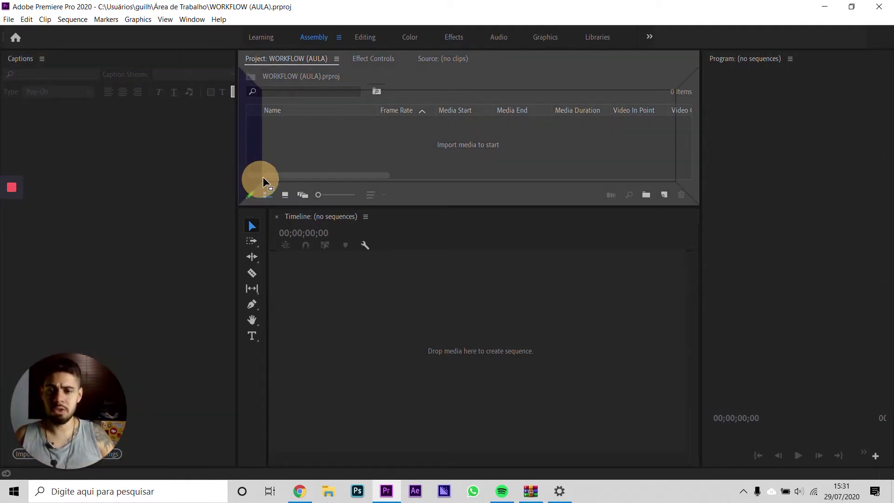
{"action": "left_click_drag", "start_coordinate": [239, 178], "coordinate": [708, 108]}
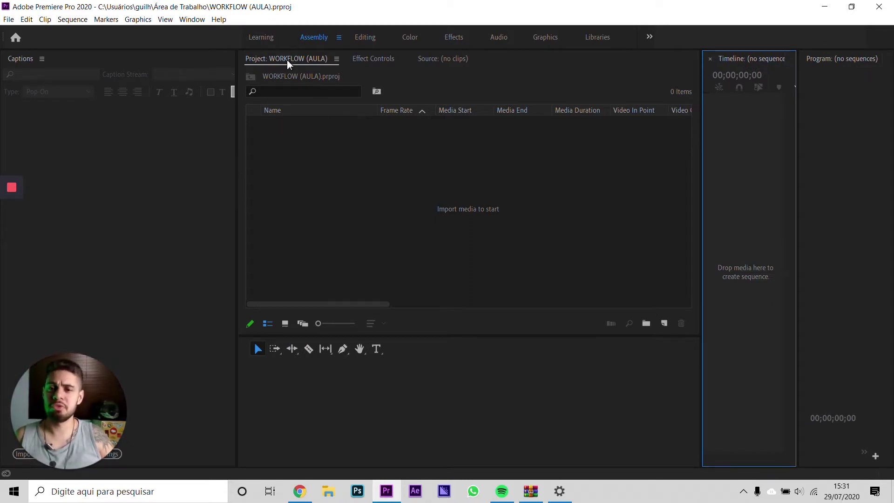
Step: Dock the Project panel at the far left and resize Project, Captions and Effect Controls
{"action": "left_click_drag", "start_coordinate": [287, 60], "coordinate": [7, 118]}
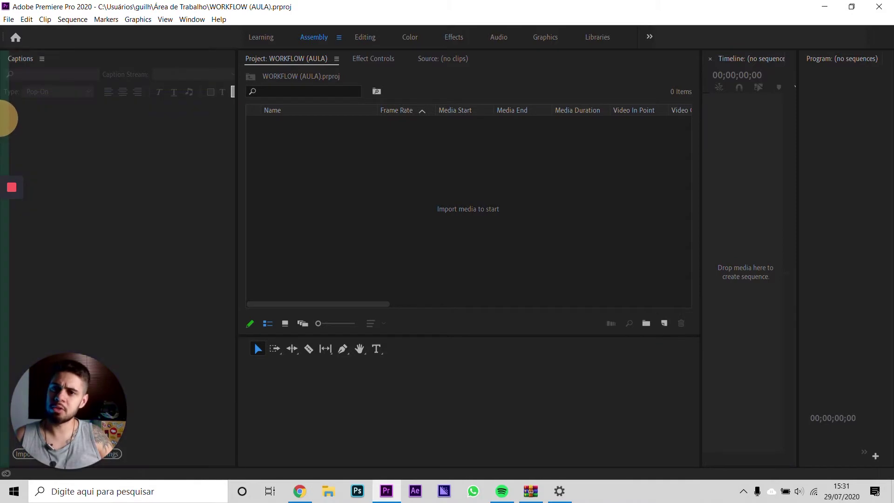
{"action": "left_click_drag", "start_coordinate": [7, 119], "coordinate": [7, 119]}
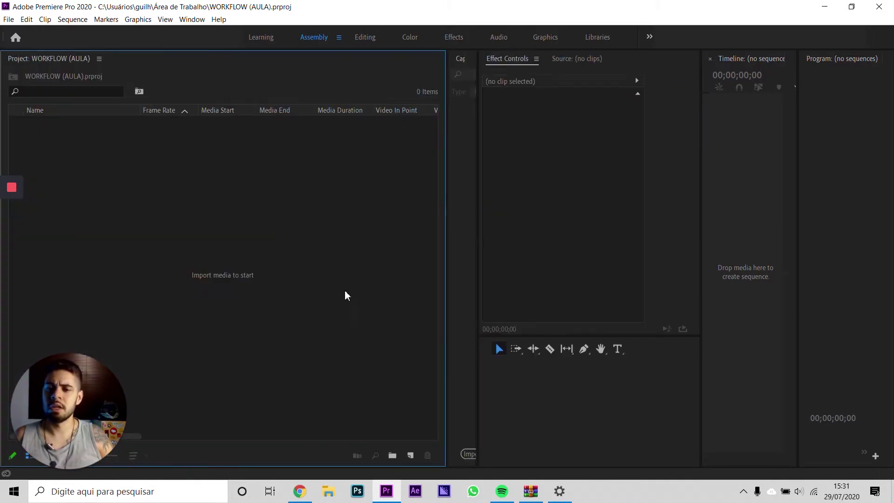
{"action": "mouse_move", "coordinate": [159, 216]}
{"action": "left_mouse_down"}
{"action": "mouse_move", "coordinate": [274, 420]}
{"action": "mouse_move", "coordinate": [349, 385]}
{"action": "left_mouse_up"}
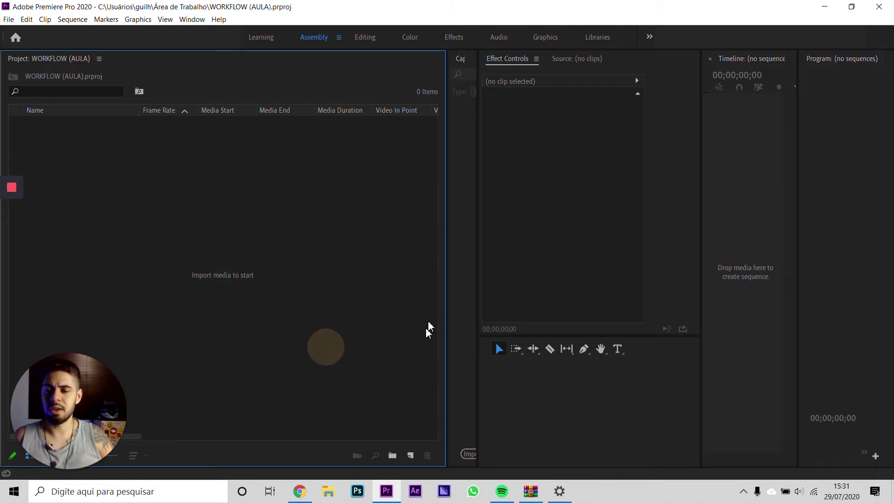
{"action": "left_click_drag", "start_coordinate": [447, 281], "coordinate": [258, 281]}
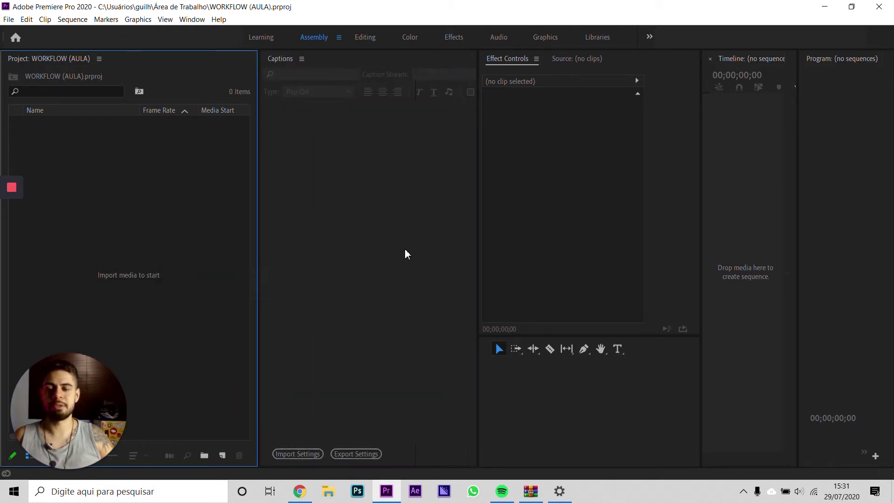
{"action": "left_click_drag", "start_coordinate": [479, 220], "coordinate": [400, 227]}
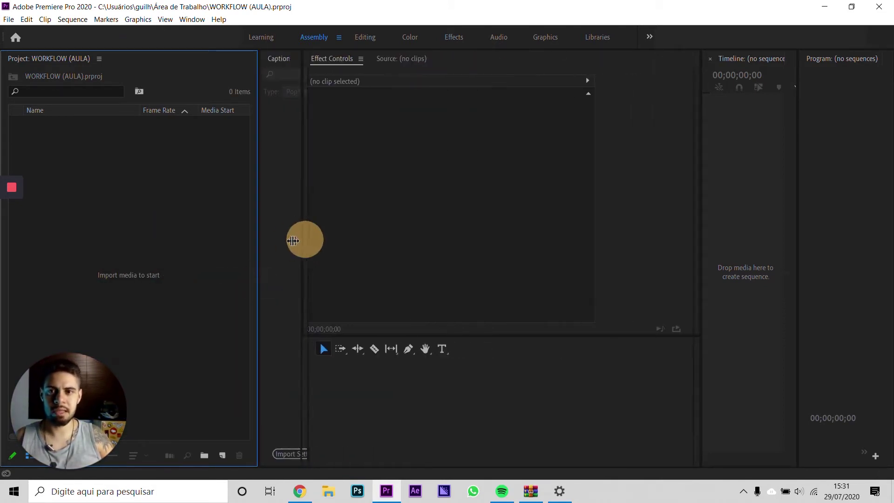
Step: Close the Captions panel and widen Effect Controls by narrowing the Project panel
{"action": "left_click", "coordinate": [267, 62]}
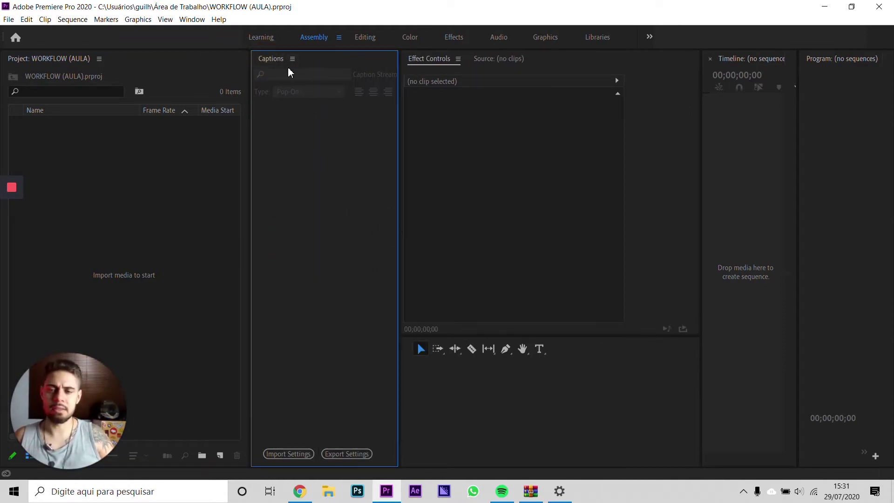
{"action": "right_click", "coordinate": [275, 62]}
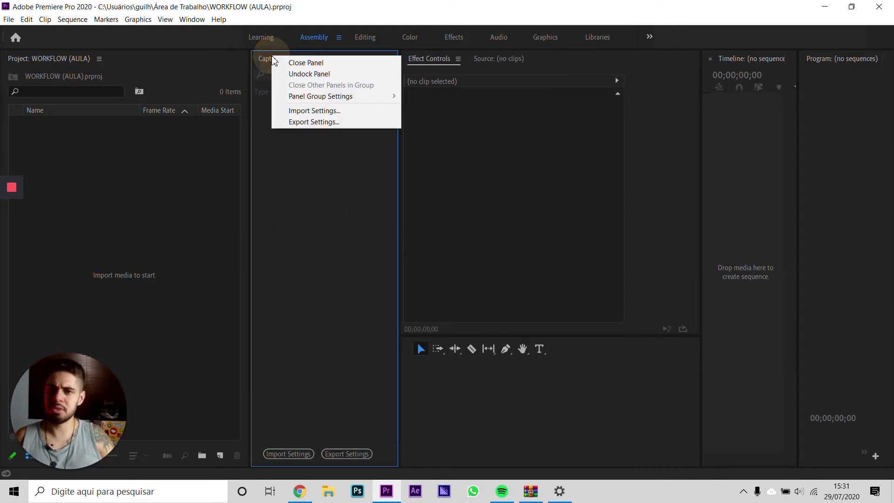
{"action": "left_click", "coordinate": [296, 64]}
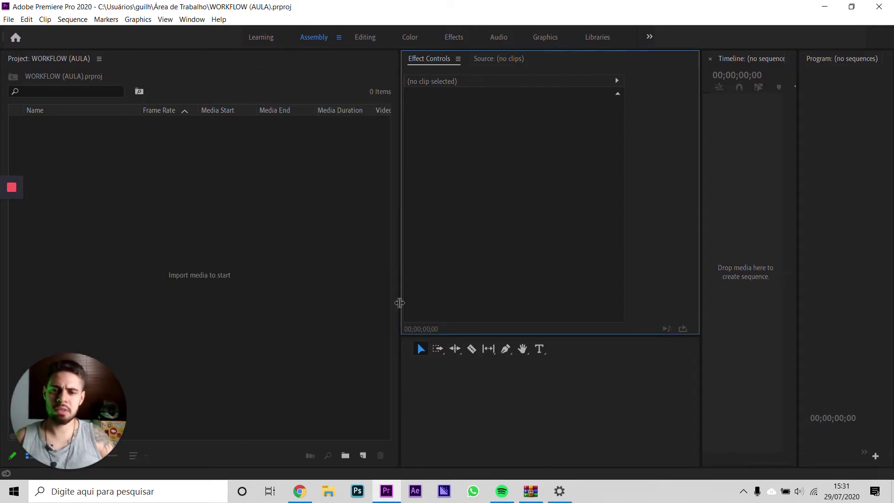
{"action": "left_click_drag", "start_coordinate": [399, 303], "coordinate": [259, 275]}
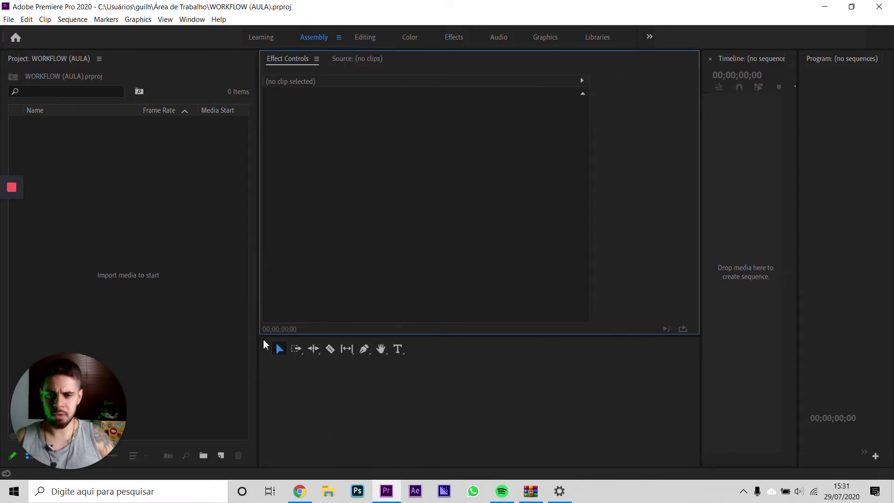
Step: Undock the Tools panel and dock it along the bottom of the window
{"action": "left_click", "coordinate": [295, 365]}
{"action": "left_click", "coordinate": [252, 347]}
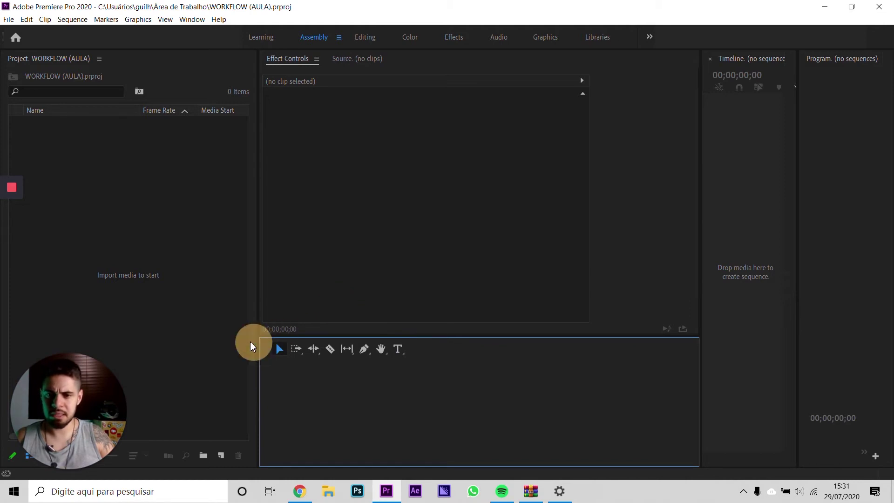
{"action": "mouse_move", "coordinate": [251, 347]}
{"action": "left_mouse_down"}
{"action": "mouse_move", "coordinate": [100, 238]}
{"action": "mouse_move", "coordinate": [282, 335]}
{"action": "mouse_move", "coordinate": [250, 431]}
{"action": "left_mouse_up"}
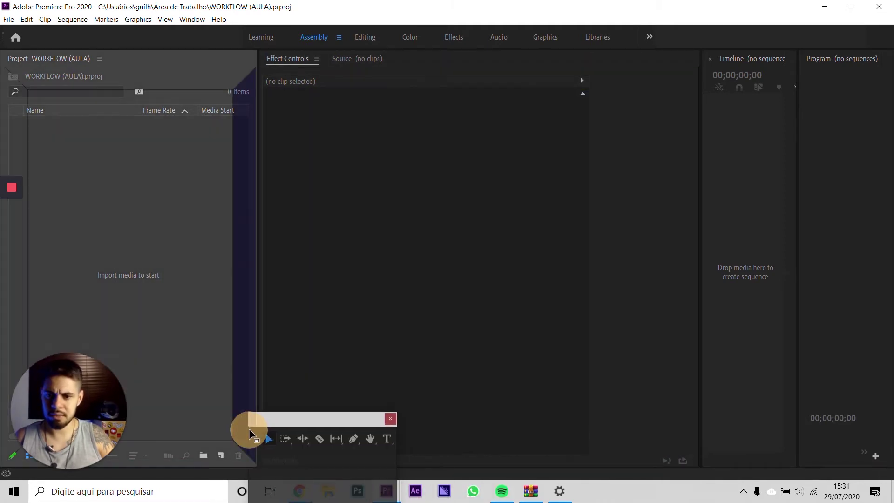
{"action": "left_click_drag", "start_coordinate": [249, 428], "coordinate": [273, 465]}
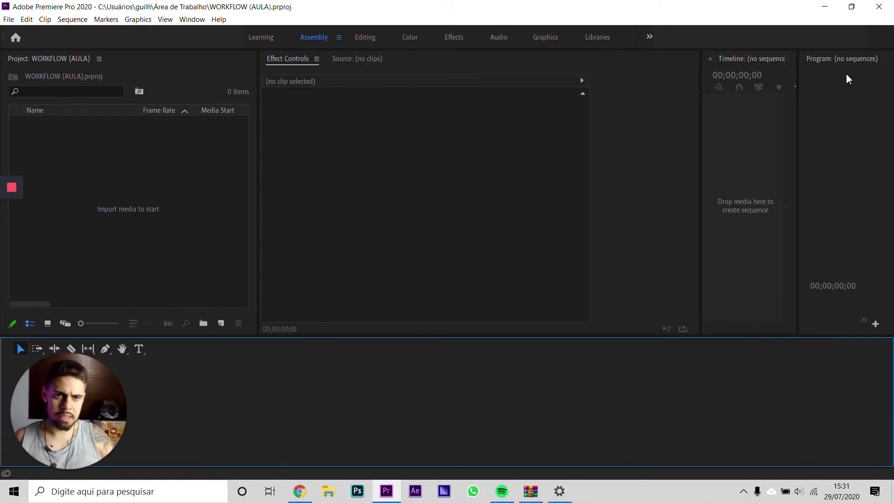
Step: Dock the Timeline beside the Tools, make Project full height, and make the Timeline taller
{"action": "left_click_drag", "start_coordinate": [732, 59], "coordinate": [874, 416]}
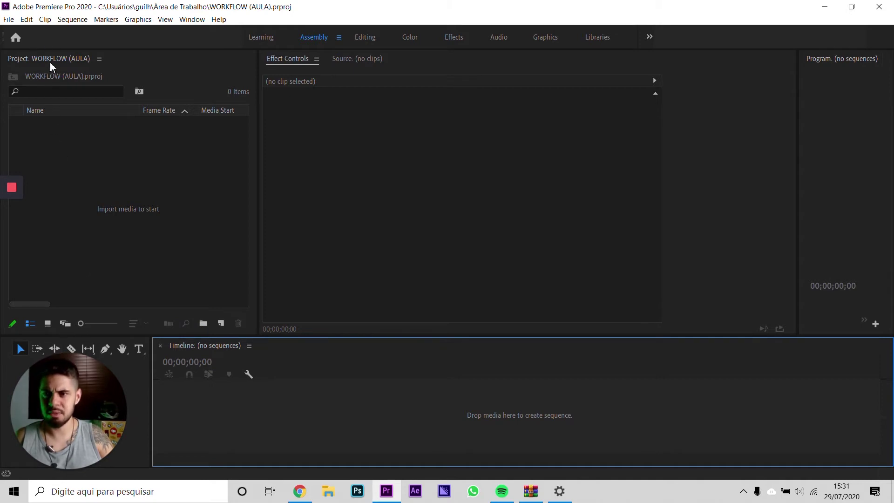
{"action": "left_click_drag", "start_coordinate": [52, 66], "coordinate": [13, 79]}
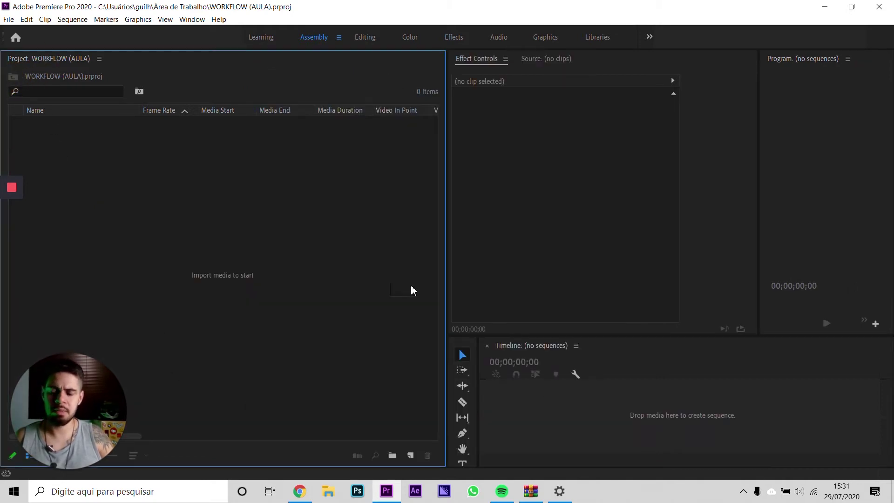
{"action": "left_click_drag", "start_coordinate": [447, 265], "coordinate": [234, 260]}
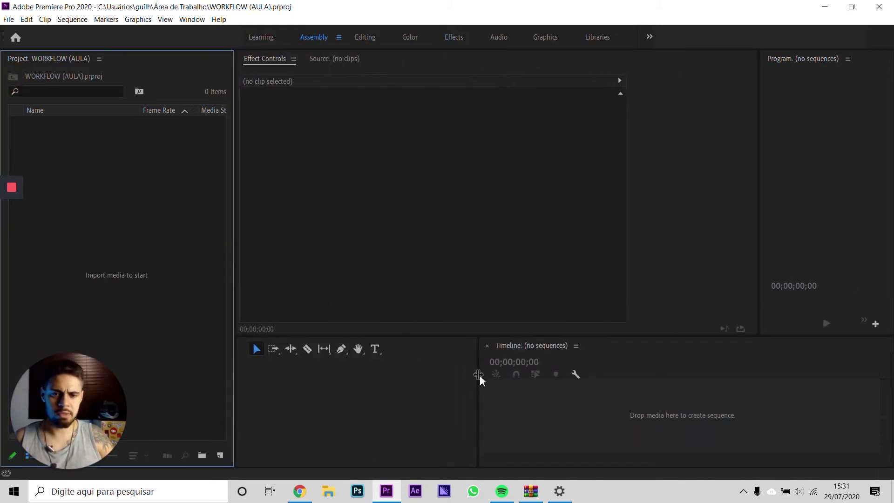
{"action": "mouse_move", "coordinate": [480, 376]}
{"action": "left_mouse_down"}
{"action": "mouse_move", "coordinate": [140, 427]}
{"action": "mouse_move", "coordinate": [449, 369]}
{"action": "left_mouse_up"}
{"action": "left_click", "coordinate": [387, 337]}
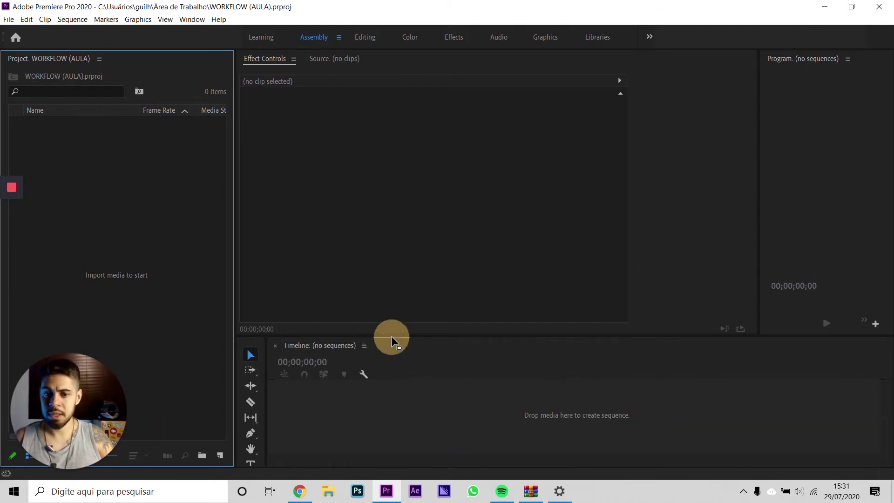
{"action": "left_click_drag", "start_coordinate": [387, 336], "coordinate": [376, 299]}
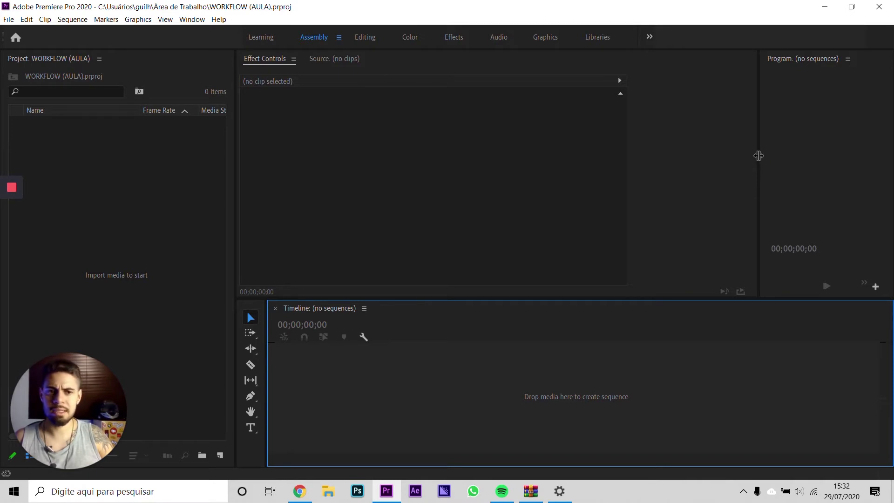
Step: Enlarge the Program monitor by narrowing Effect Controls, and slightly widen the Source monitor
{"action": "left_click_drag", "start_coordinate": [758, 155], "coordinate": [505, 166]}
{"action": "left_click", "coordinate": [263, 63]}
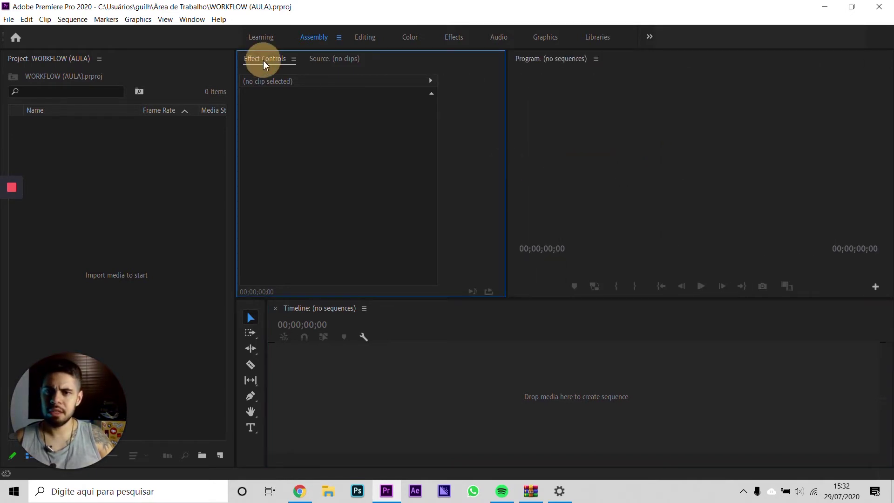
{"action": "left_click", "coordinate": [326, 59]}
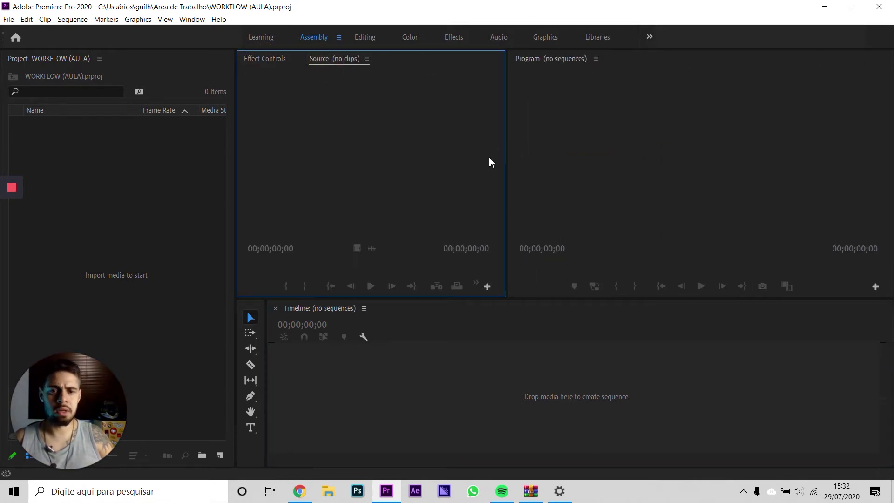
{"action": "left_click_drag", "start_coordinate": [506, 159], "coordinate": [523, 154]}
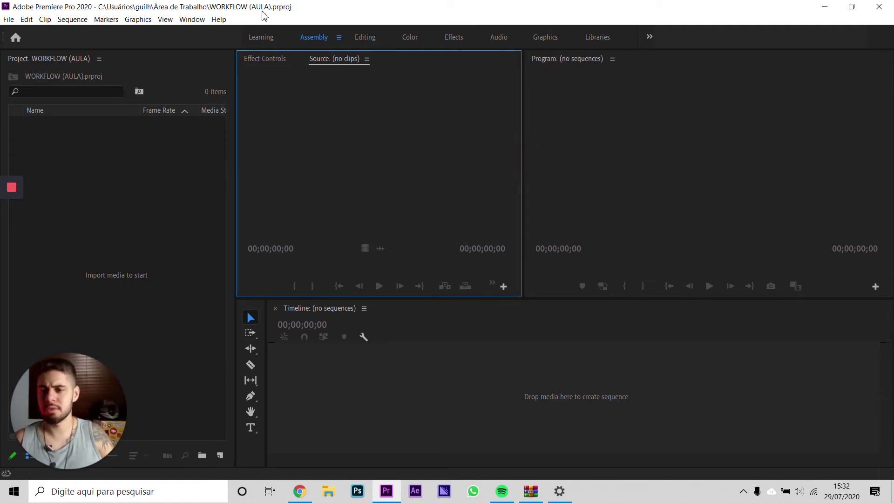
Step: Open Window > Effects and dock it as a tab after Effect Controls, beside Source
{"action": "left_click", "coordinate": [192, 19]}
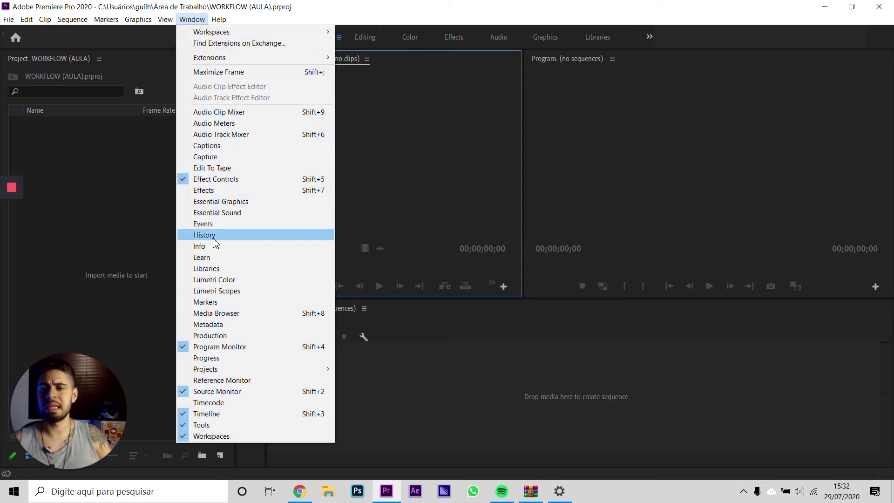
{"action": "left_click", "coordinate": [208, 195]}
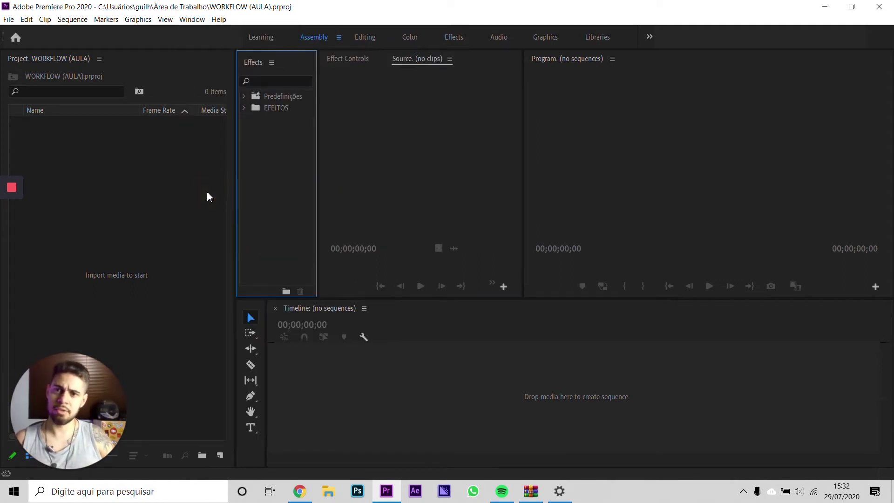
{"action": "left_click", "coordinate": [254, 65]}
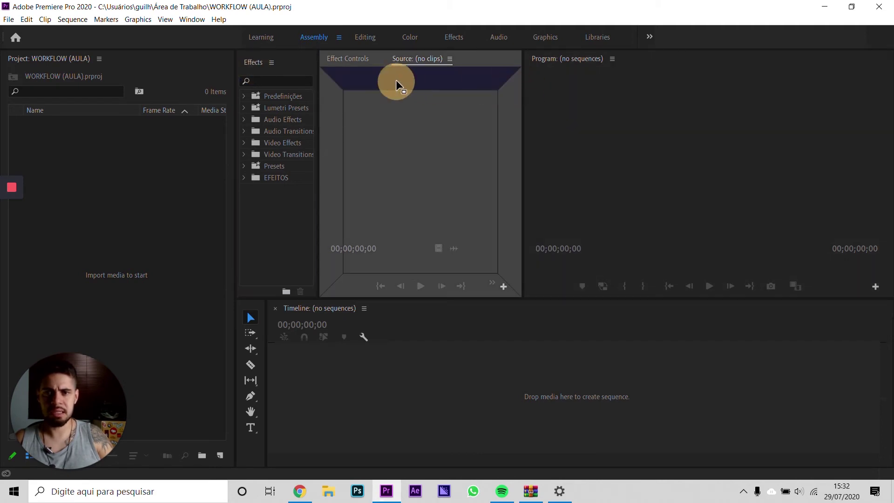
{"action": "left_click_drag", "start_coordinate": [254, 65], "coordinate": [400, 84]}
{"action": "left_click_drag", "start_coordinate": [260, 62], "coordinate": [307, 56]}
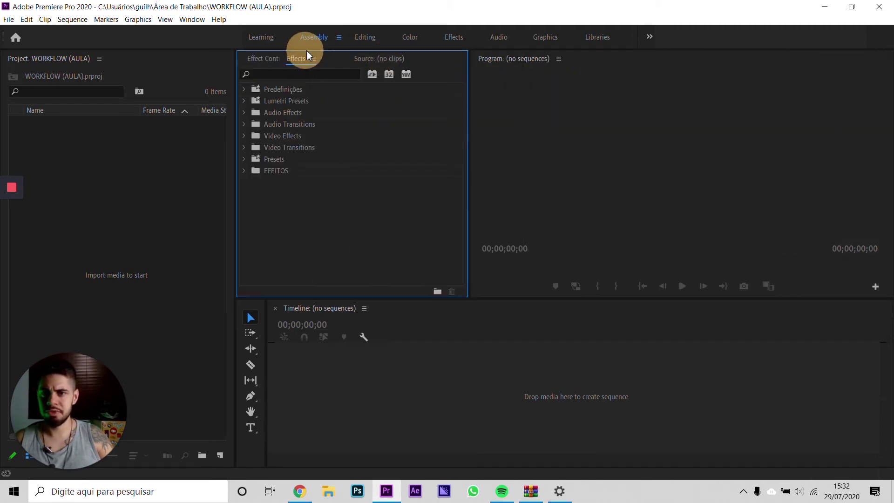
{"action": "left_click", "coordinate": [270, 61]}
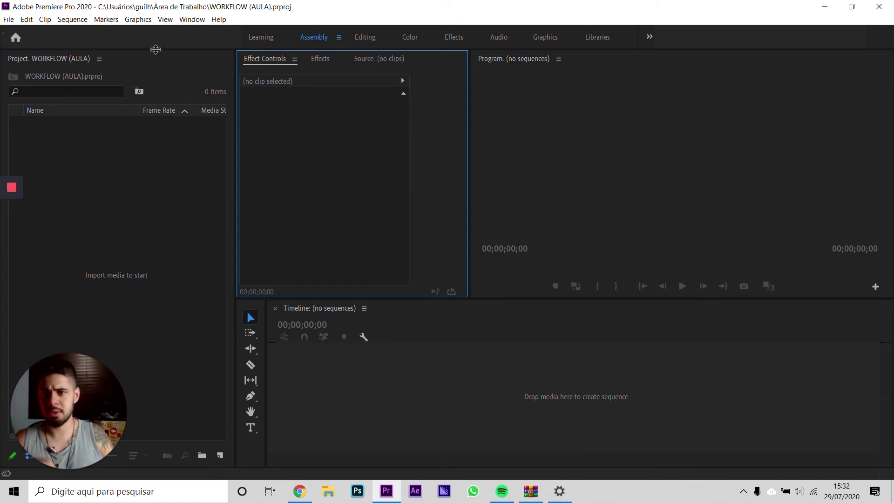
Step: Save the current layout as a new workspace named ESPAÇO DE TRABALHO NOVO
{"action": "left_click", "coordinate": [190, 22]}
{"action": "mouse_move", "coordinate": [205, 33]}
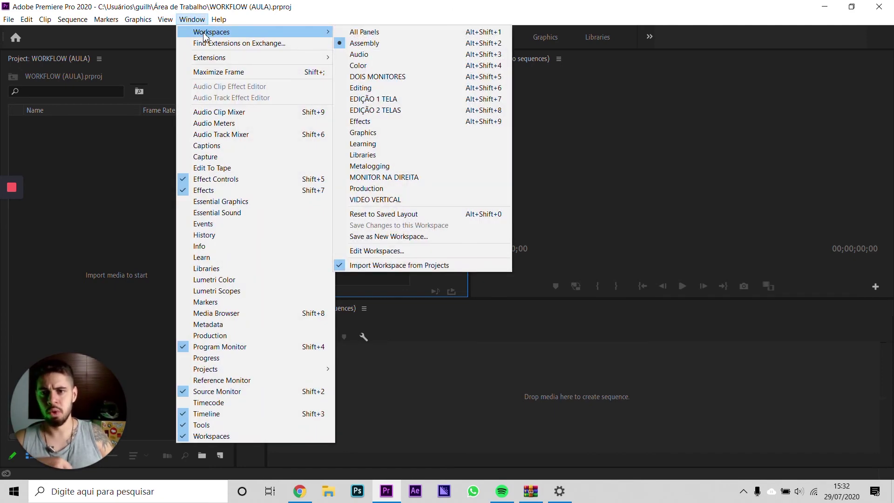
{"action": "left_click", "coordinate": [441, 238]}
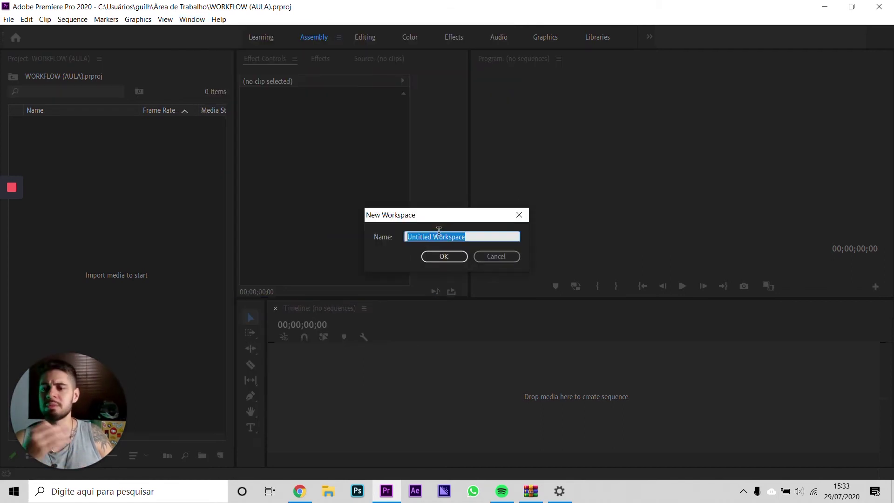
{"action": "key", "text": "Caps_Lock"}
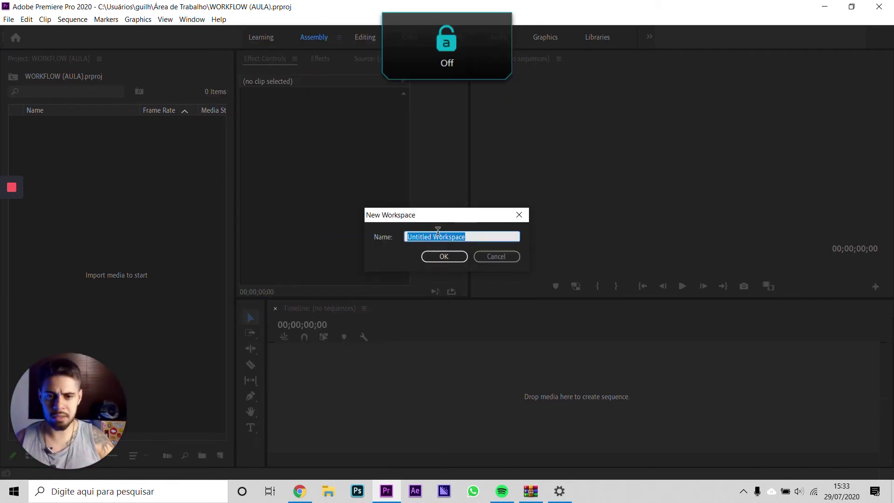
{"action": "type", "text": "ESPAÇO DE TRABALHO NOVO"}
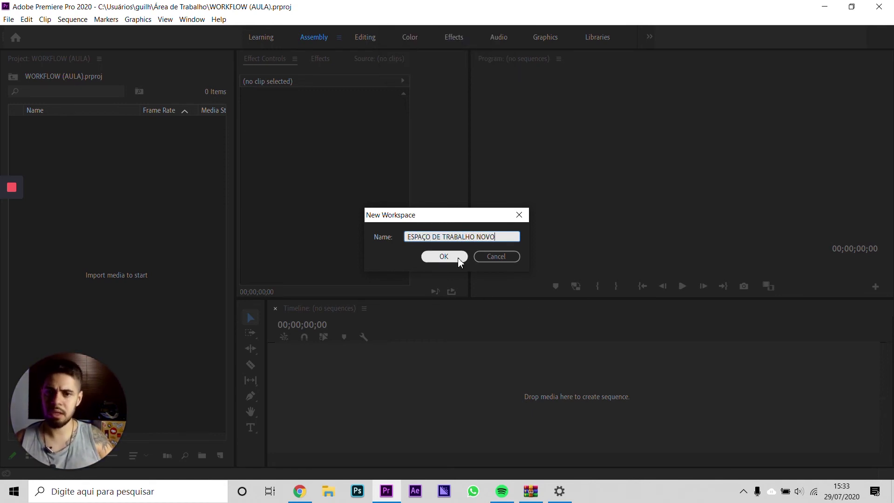
{"action": "left_click", "coordinate": [459, 259]}
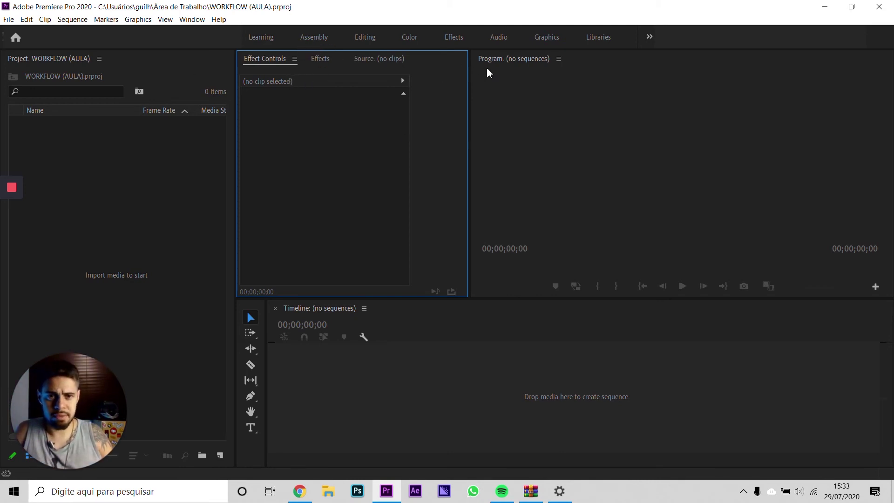
{"action": "left_click", "coordinate": [651, 37]}
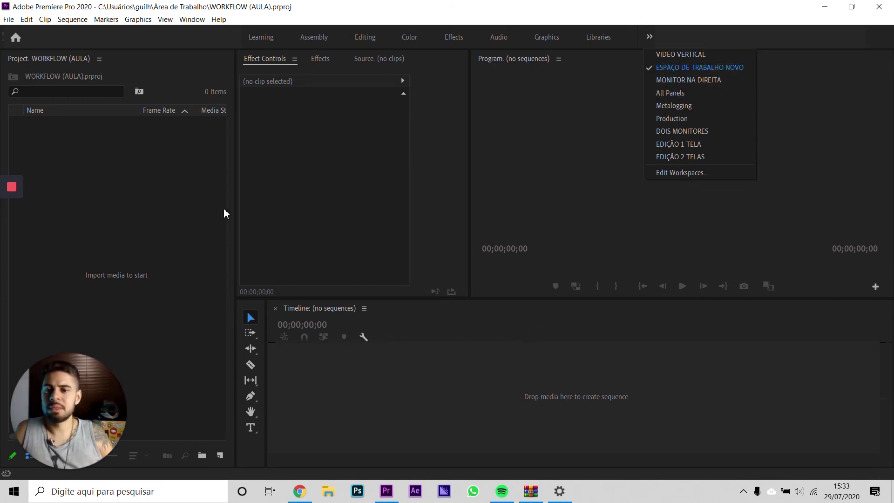
{"action": "left_click", "coordinate": [173, 264]}
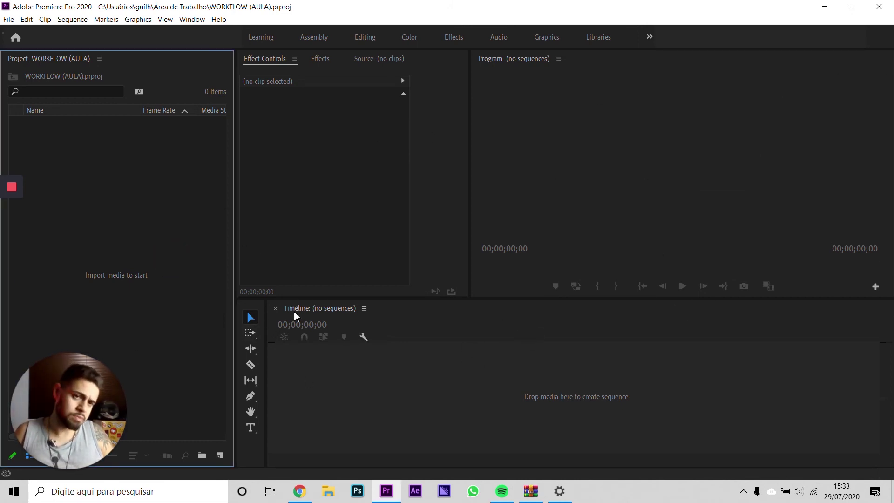